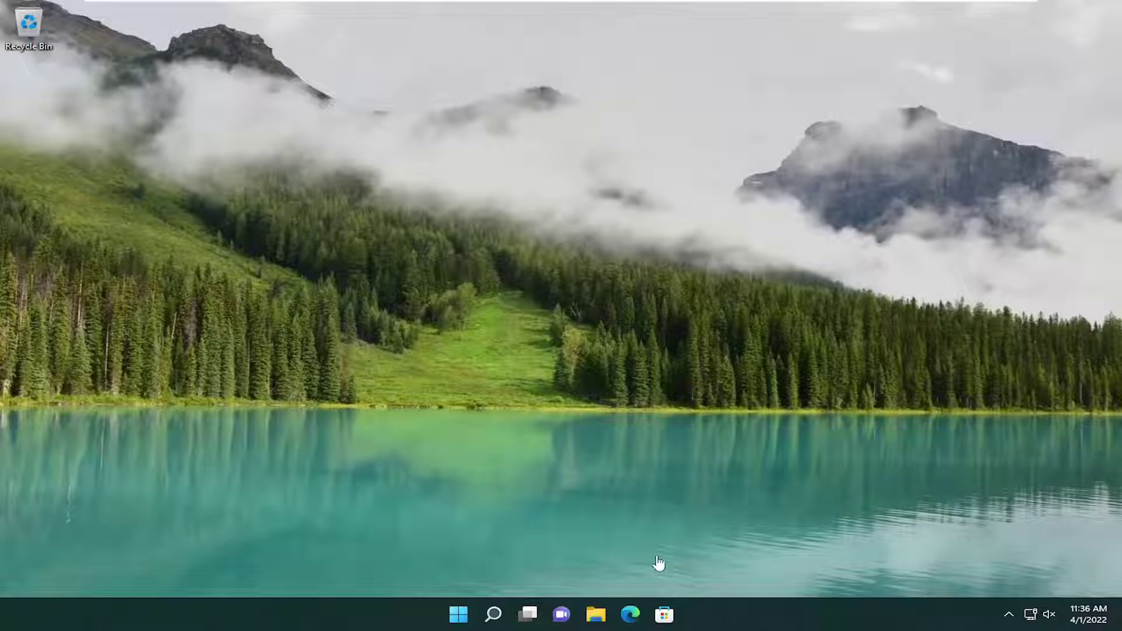
Step: Browse through This PC and Local Disk (C:) to C:\Windows\servicing and select TrustedInstaller
left_click(594, 616)
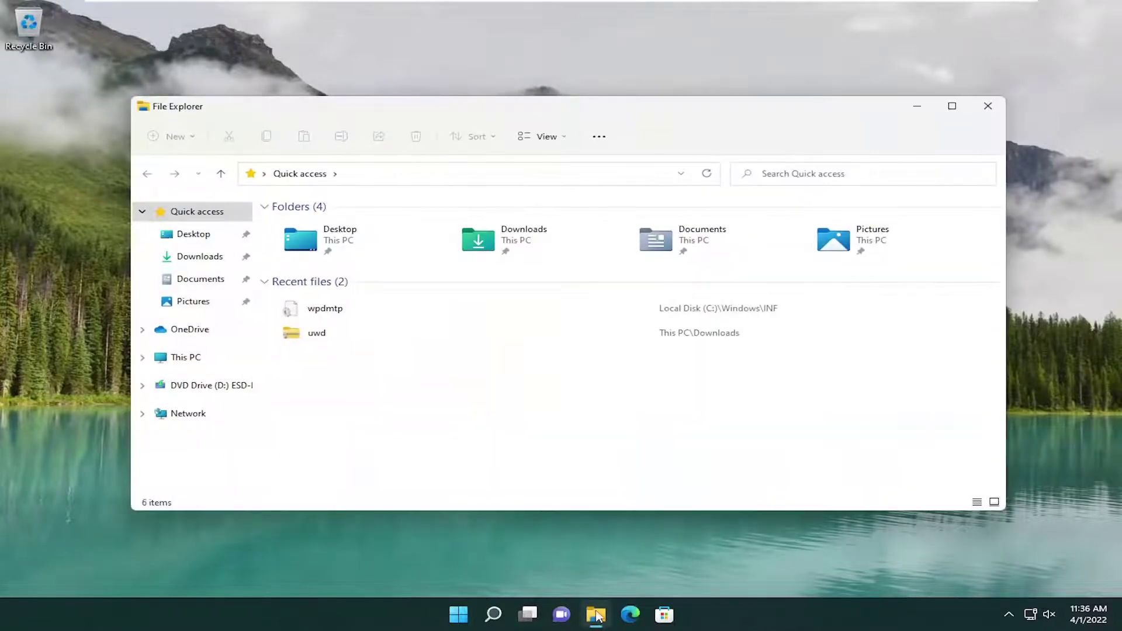
left_click(174, 361)
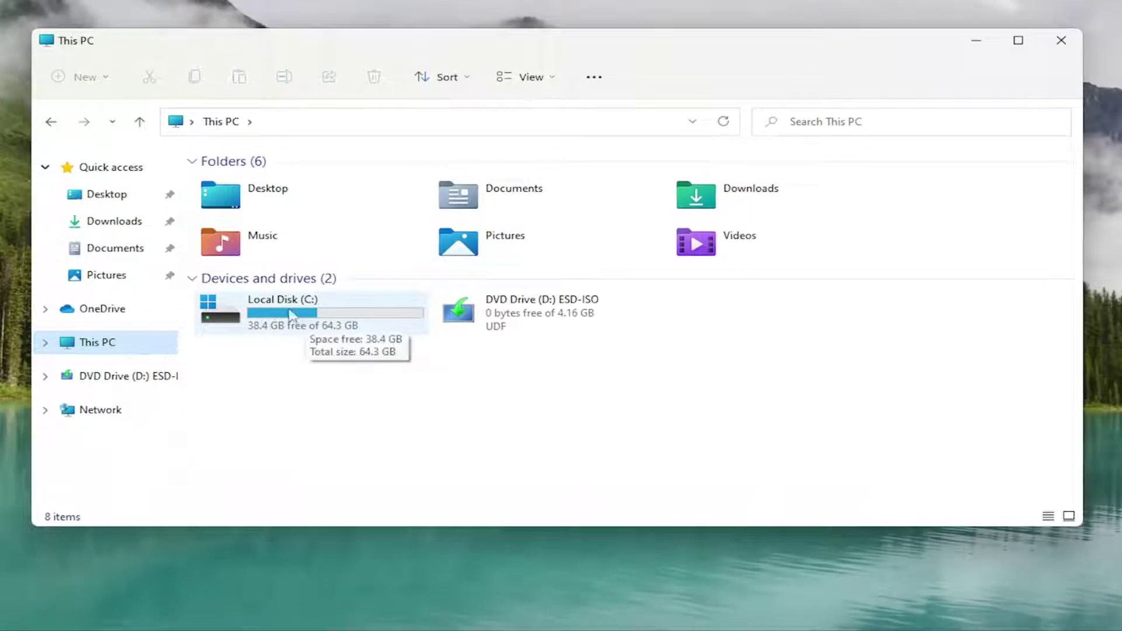
double_click(282, 319)
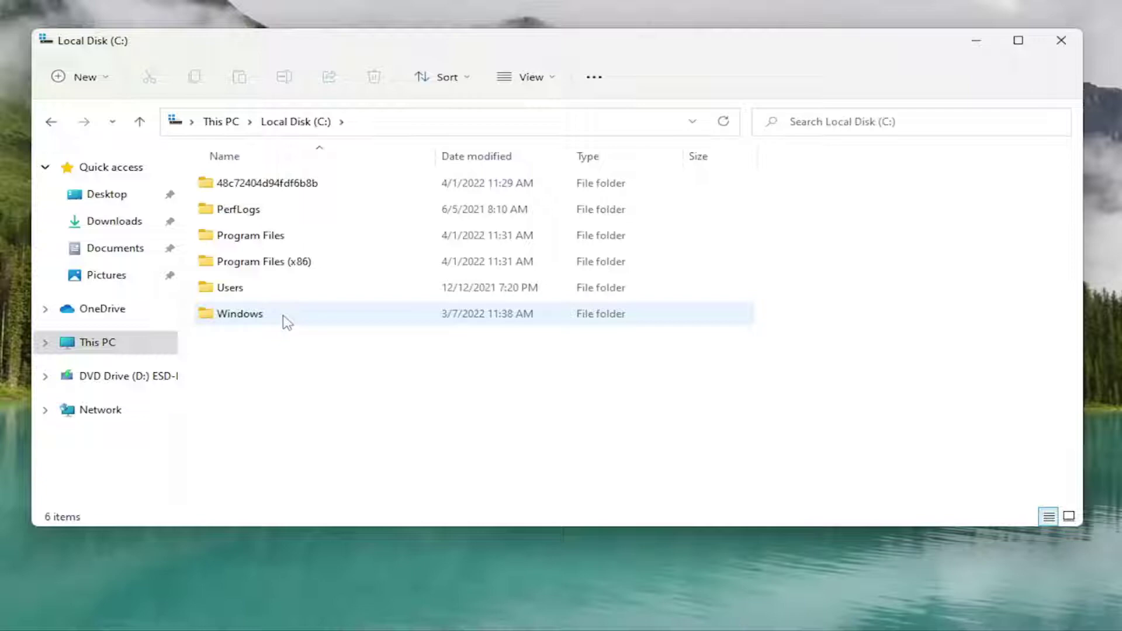
double_click(245, 320)
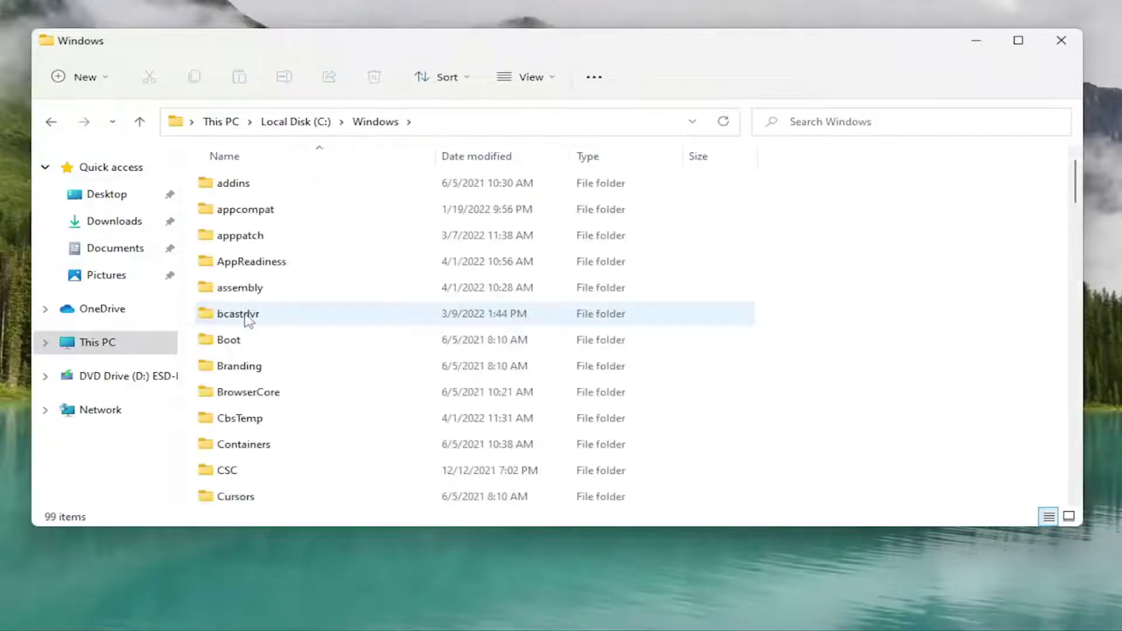
scroll(248, 320, "down", 2)
scroll(246, 318, "down", 4)
scroll(245, 318, "down", 3)
scroll(250, 350, "down", 2)
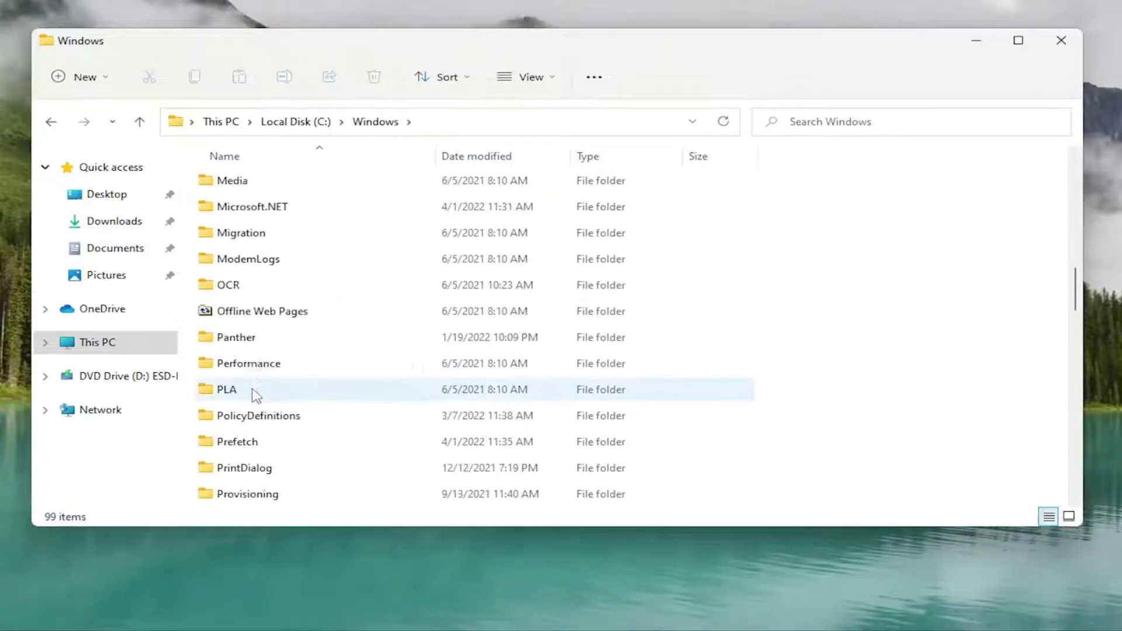
scroll(253, 396, "down", 2)
scroll(253, 412, "down", 2)
left_click(249, 449)
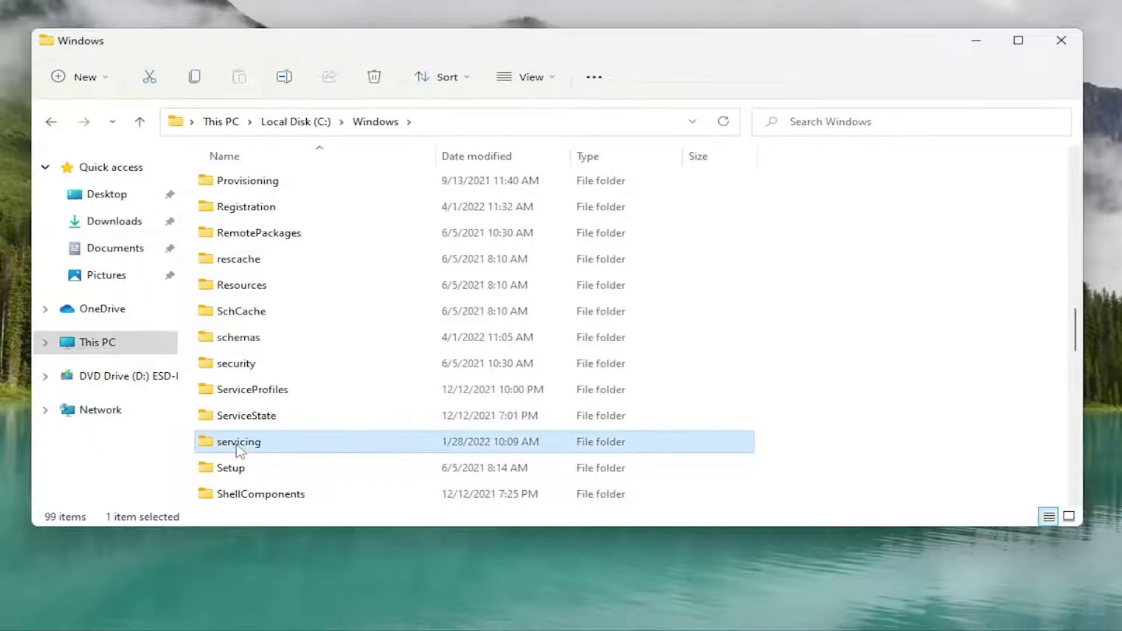
double_click(236, 442)
scroll(237, 451, "down", 1)
left_click(250, 469)
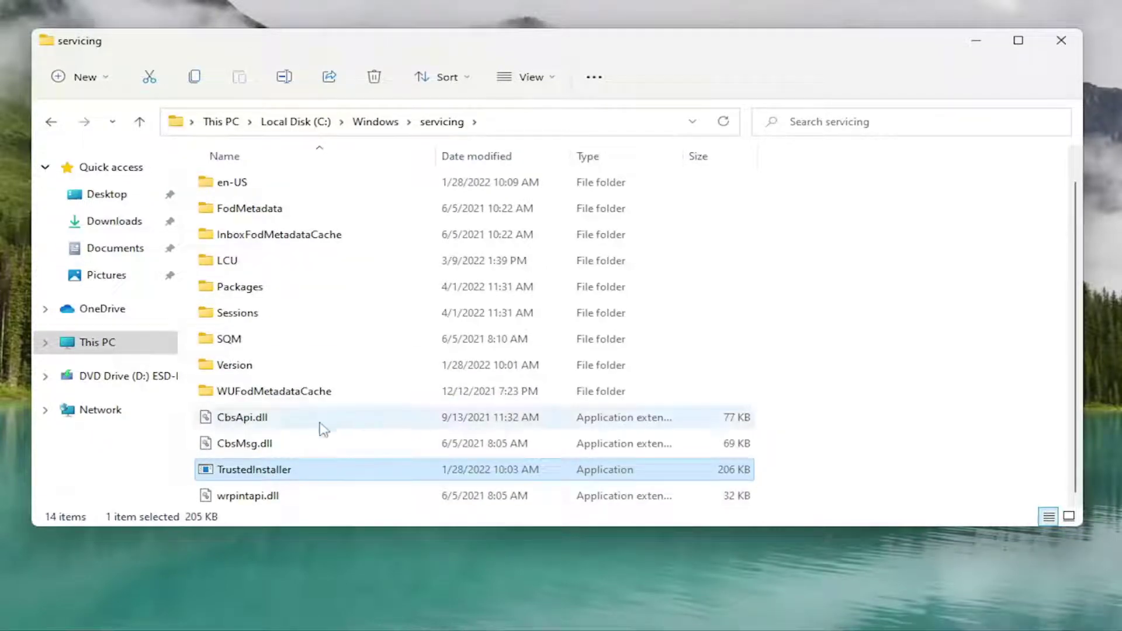
Step: Open Advanced Security Settings from the Security tab of TrustedInstaller's Properties
right_click(270, 474)
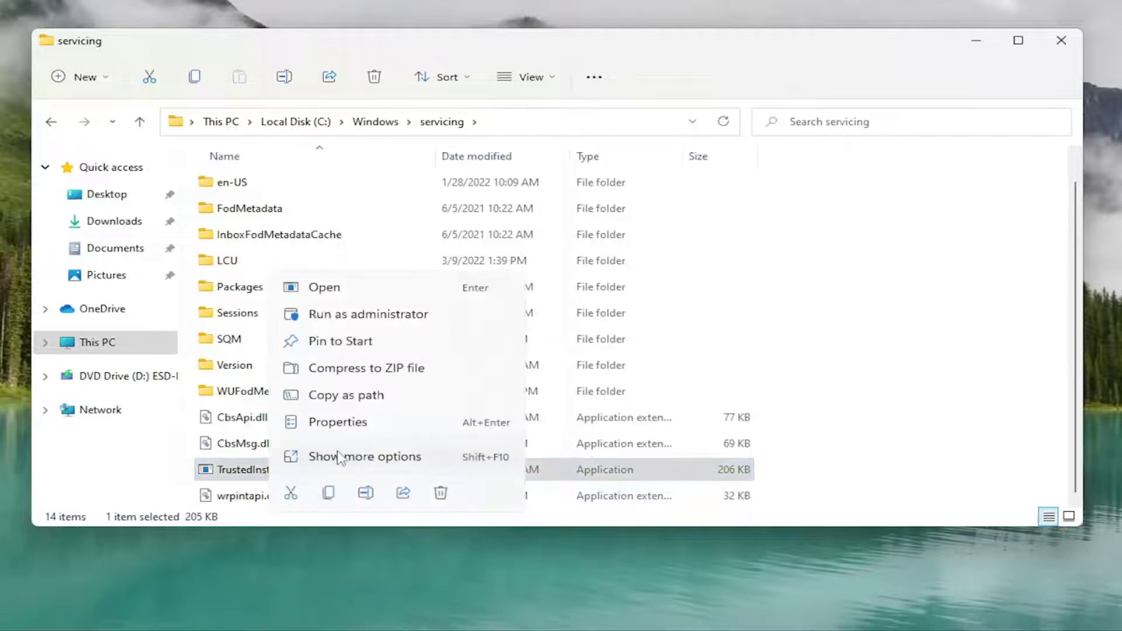
left_click(338, 423)
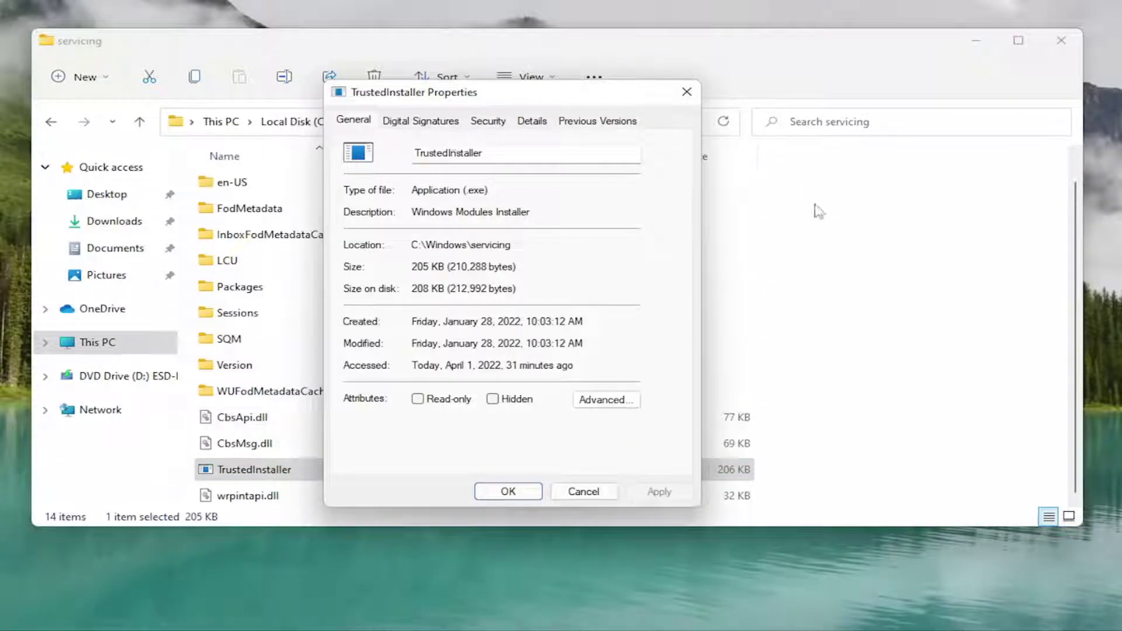
left_click(487, 123)
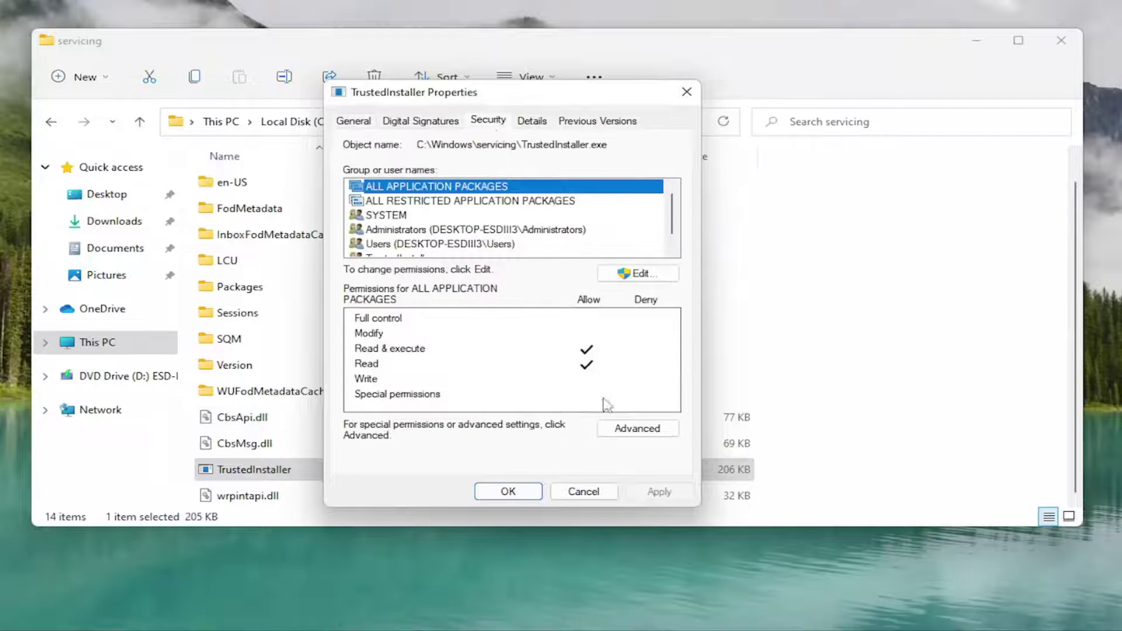
left_click(624, 433)
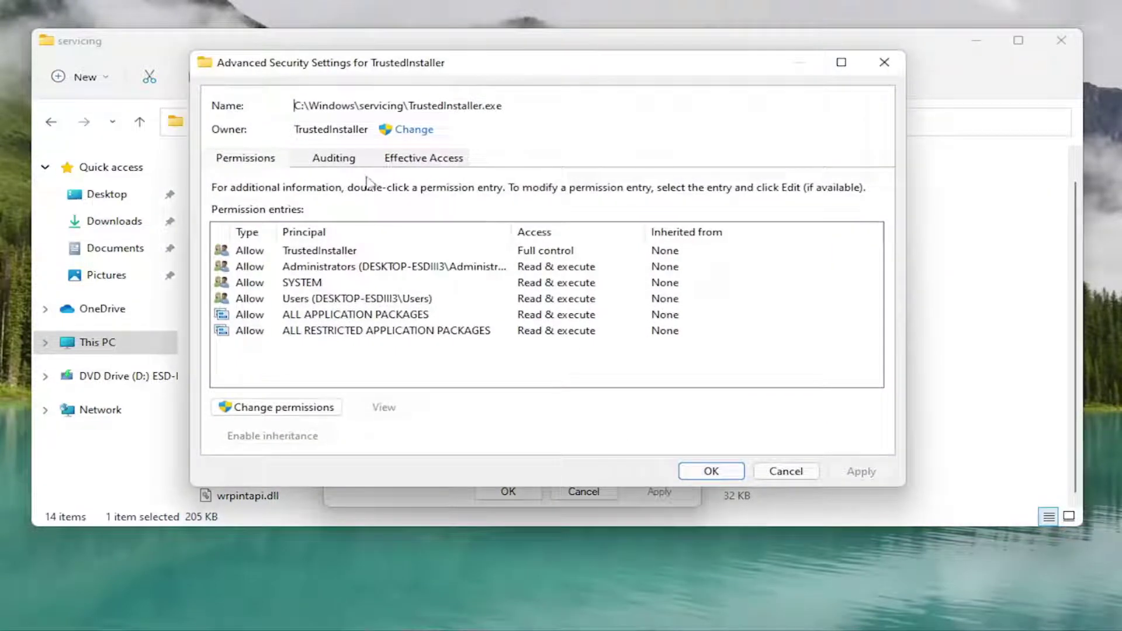
Step: Change TrustedInstaller.exe's owner to your own account, verifying the name with Check Names
left_click(414, 131)
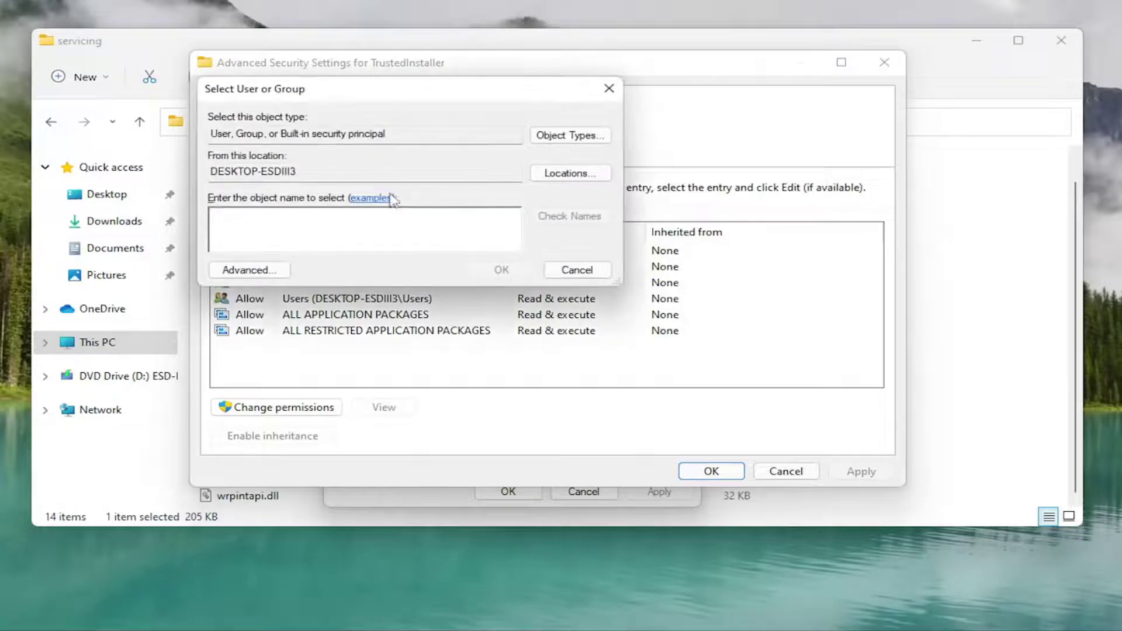
type("mdte")
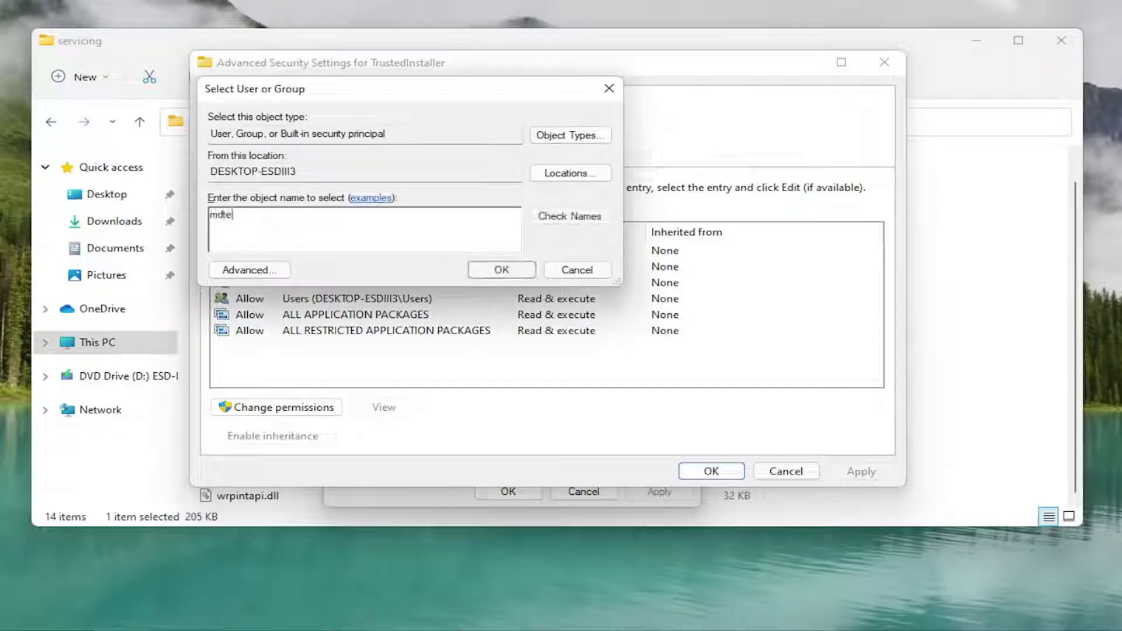
type("chvideos")
left_click(575, 220)
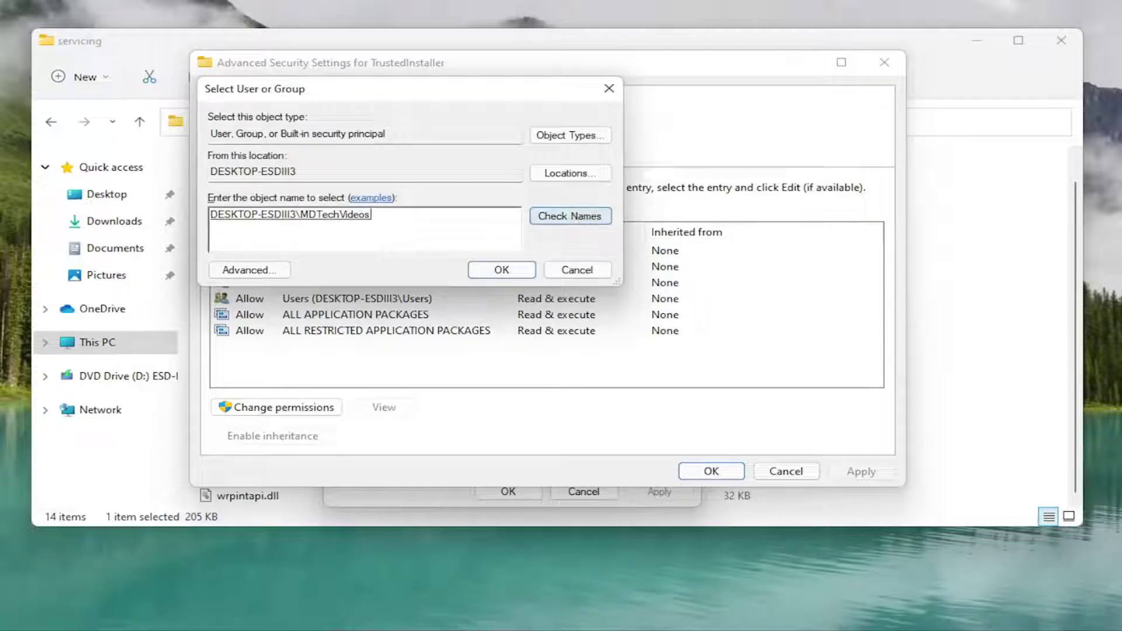
left_click(503, 274)
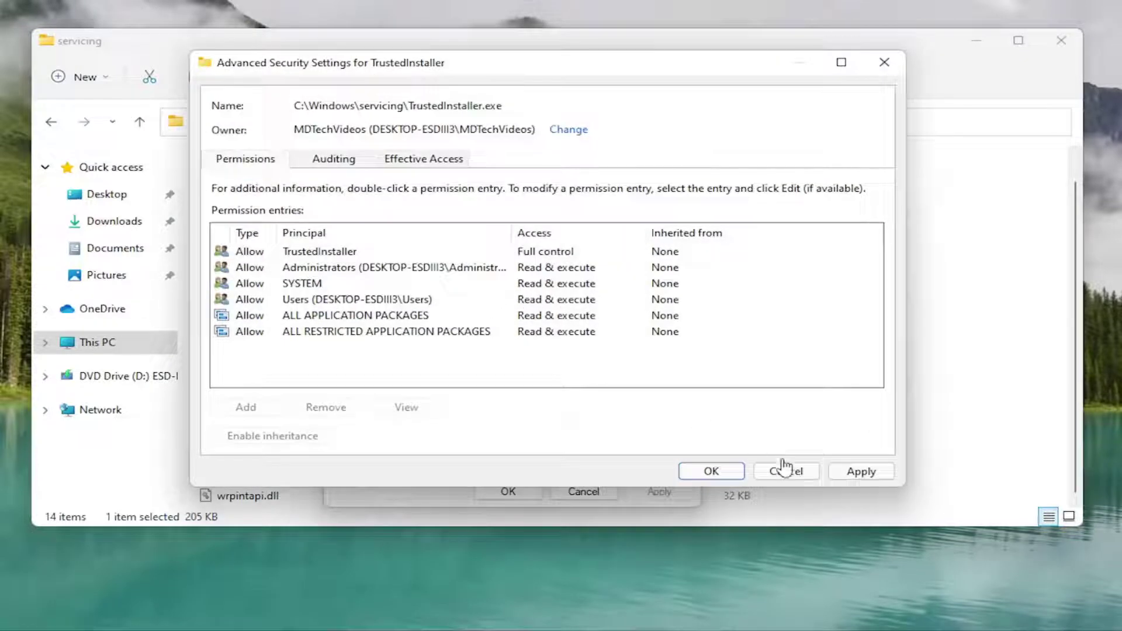
Step: Apply the new owner, confirm the Windows Security notice, close the dialogs and Explorer
left_click(861, 474)
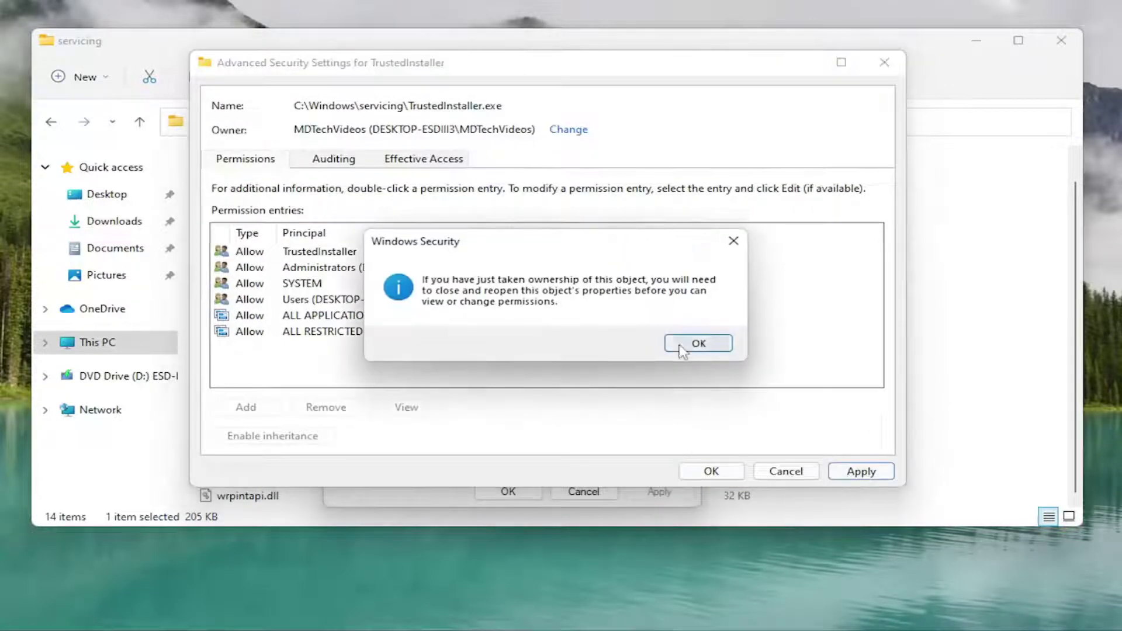
left_click(692, 344)
left_click(711, 472)
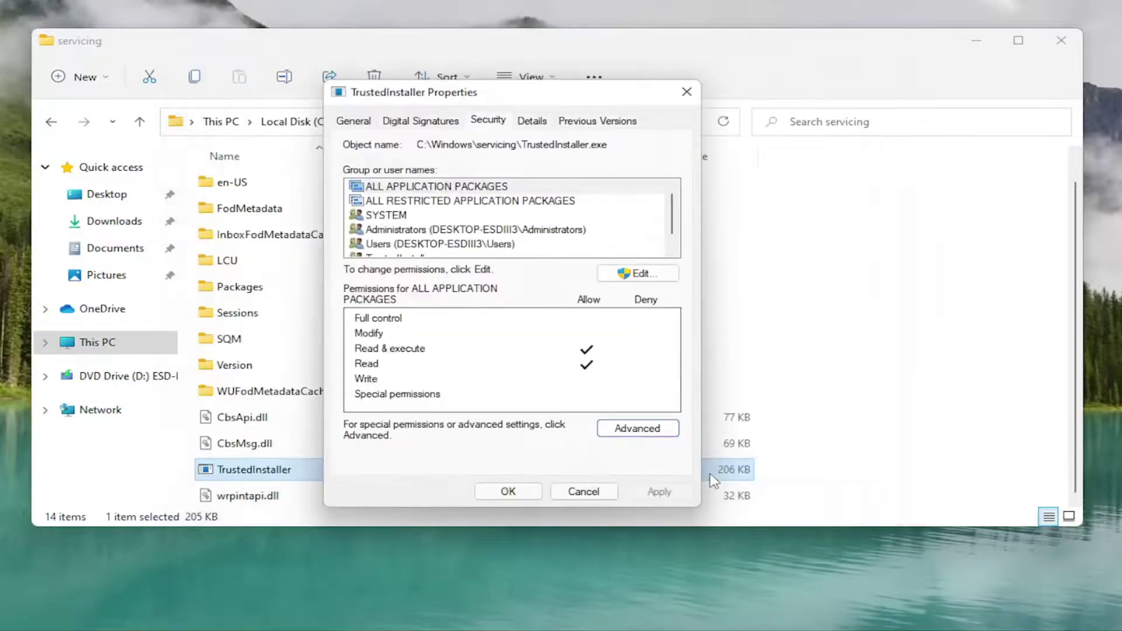
left_click(507, 491)
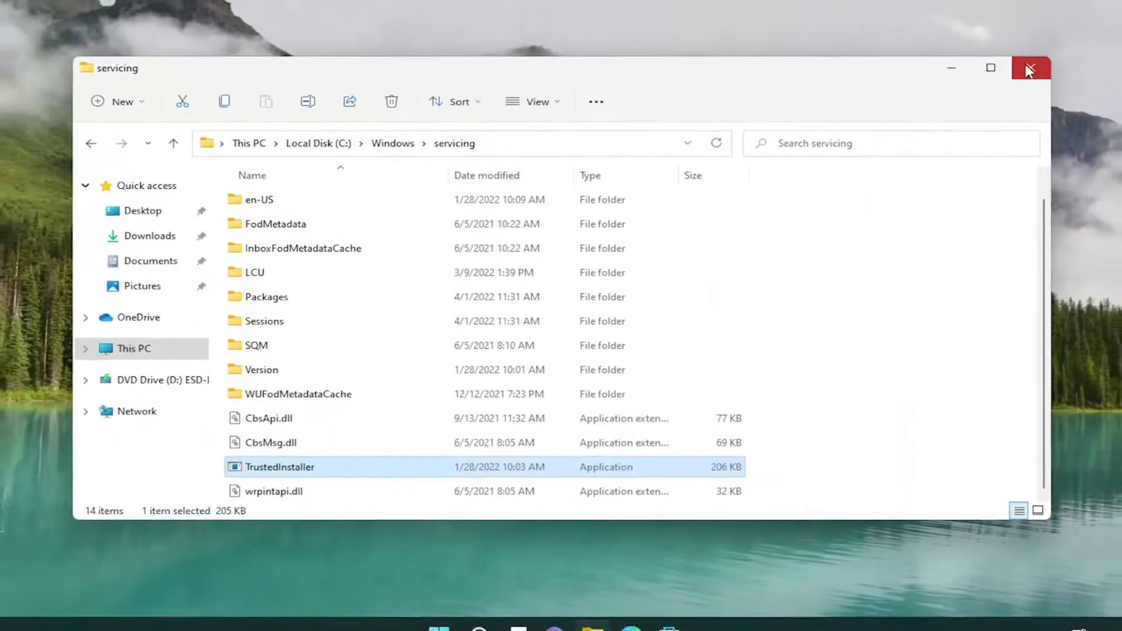
left_click(1061, 40)
right_click(444, 624)
mouse_move(444, 558)
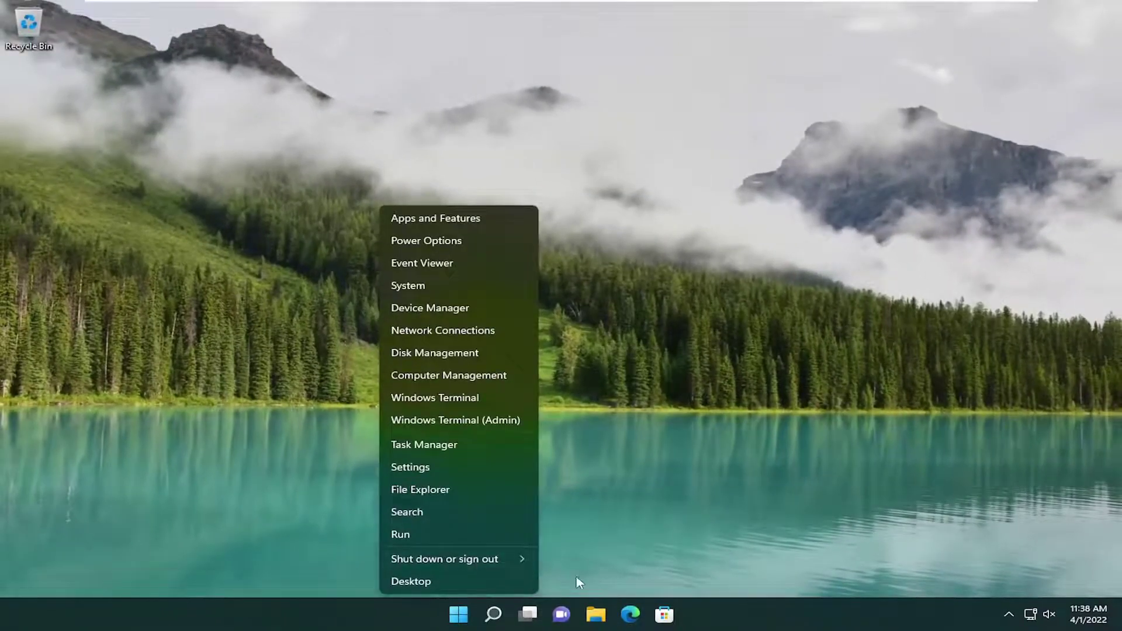